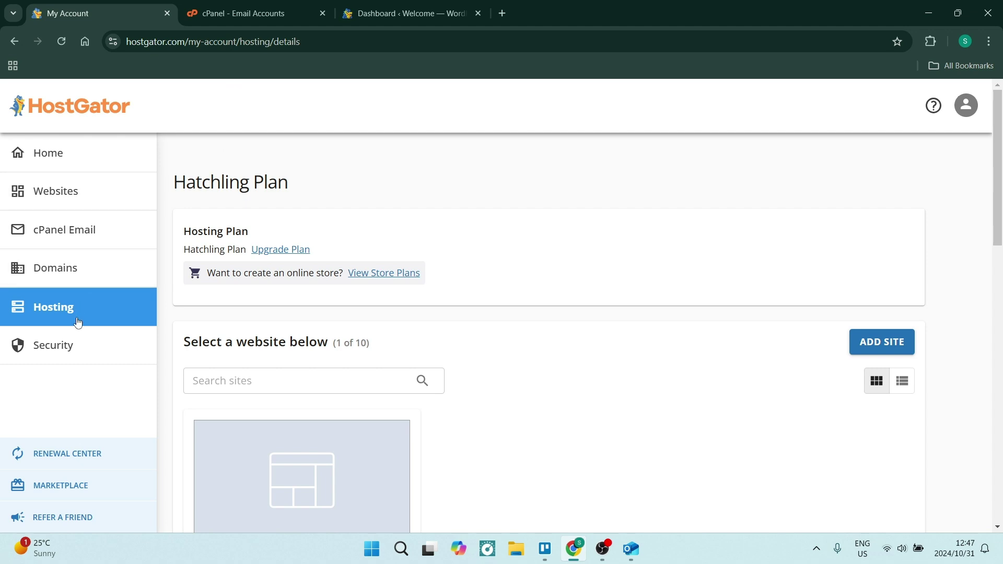
# Scroll the Hatchling Plan page down to the Welcome website card and its Server Information.
pyautogui.scroll(-3, 758, 463)
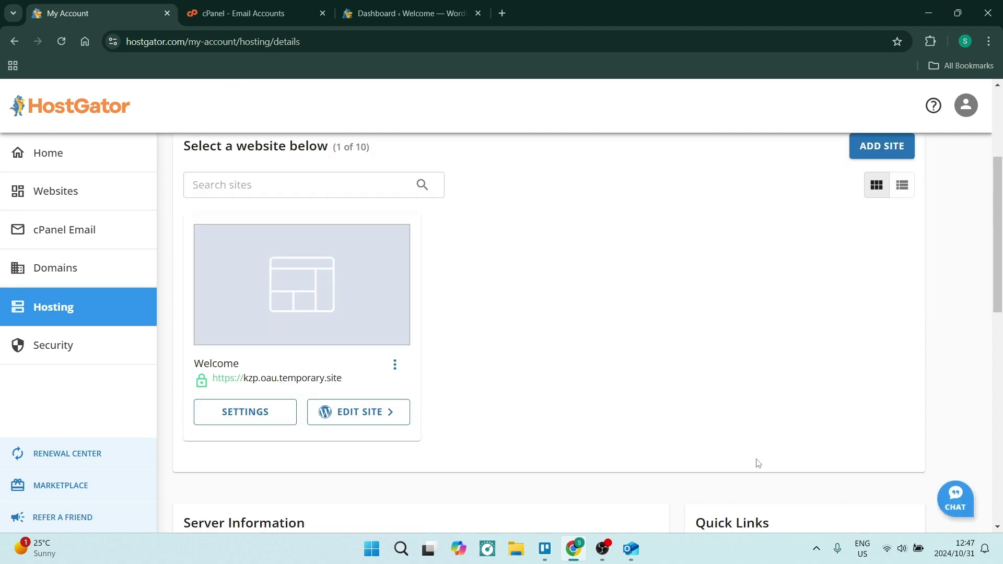
pyautogui.scroll(-1, 758, 463)
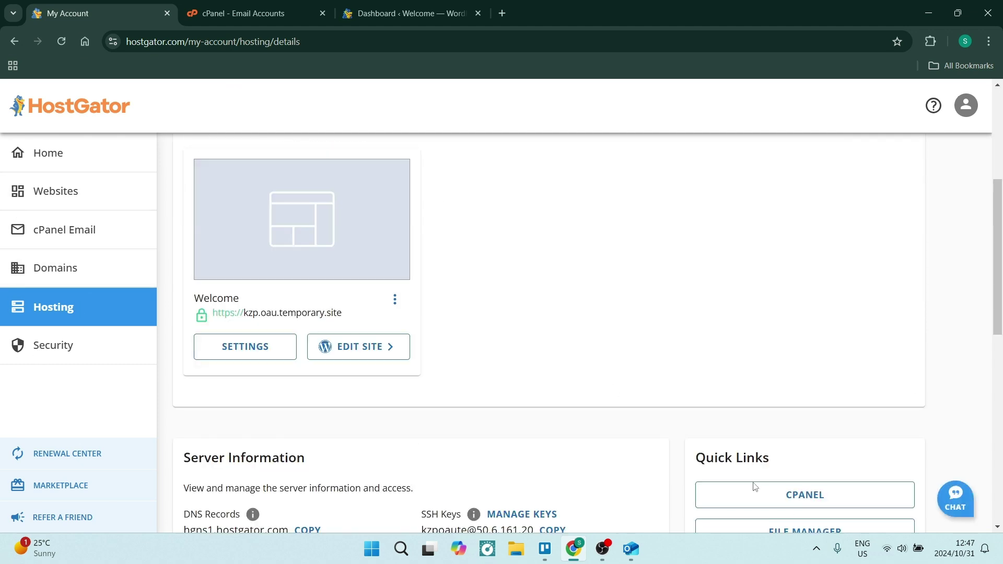
pyautogui.click(254, 16)
pyautogui.click(53, 111)
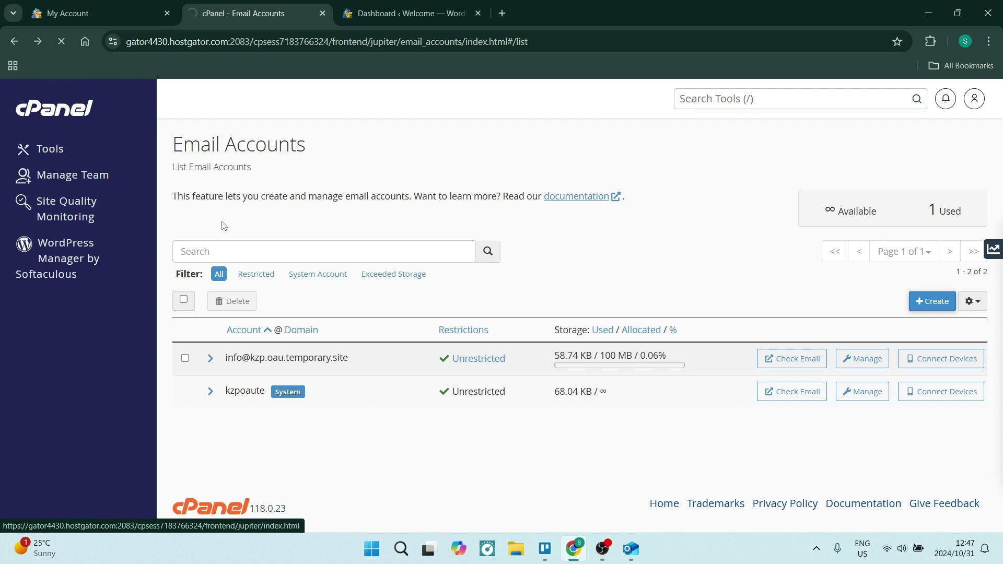
pyautogui.scroll(-3, 293, 400)
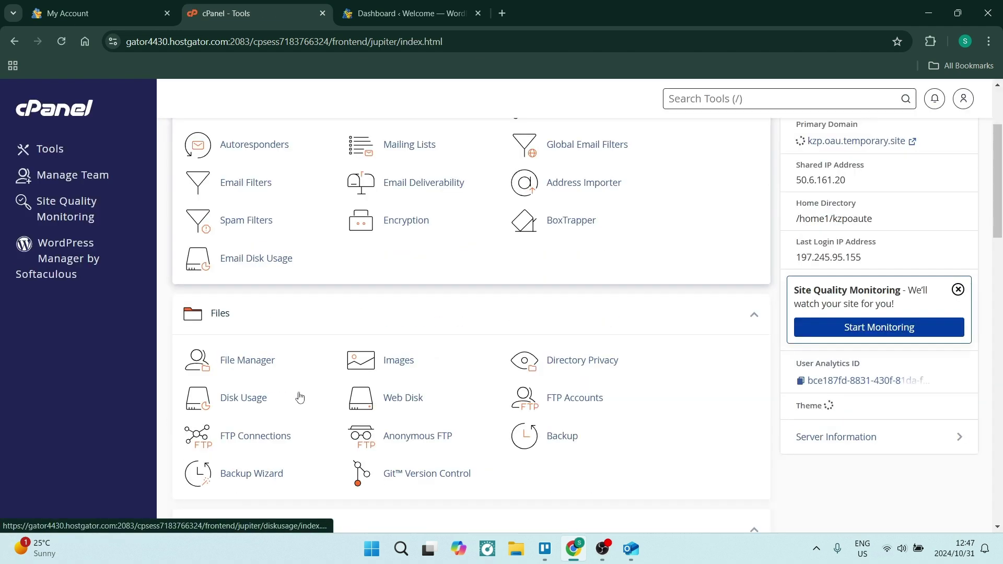
pyautogui.scroll(1, 386, 378)
pyautogui.scroll(1, 386, 378)
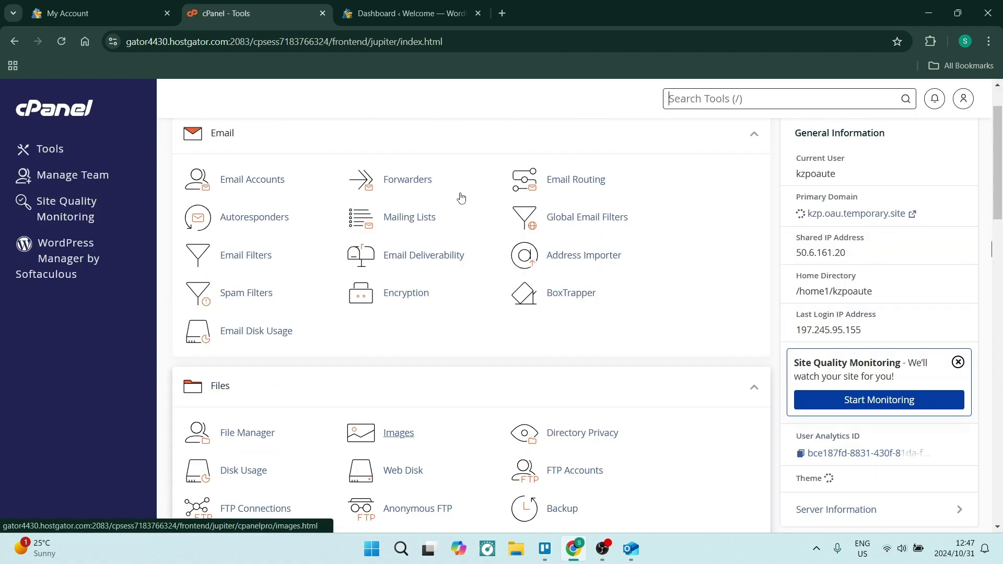
pyautogui.click(261, 186)
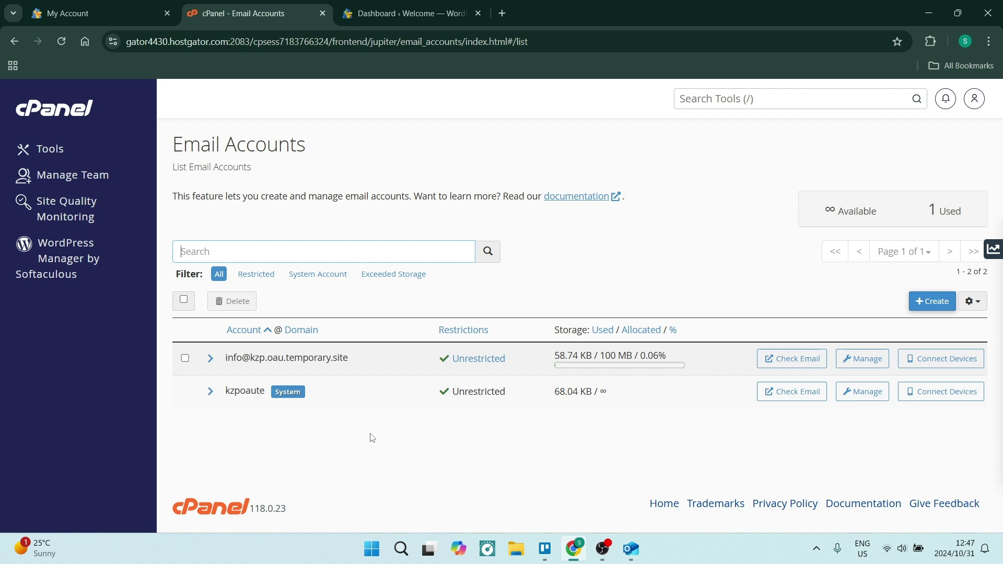
pyautogui.moveTo(226, 364); pyautogui.dragTo(362, 365)
pyautogui.hotkey('ctrl', 'c')
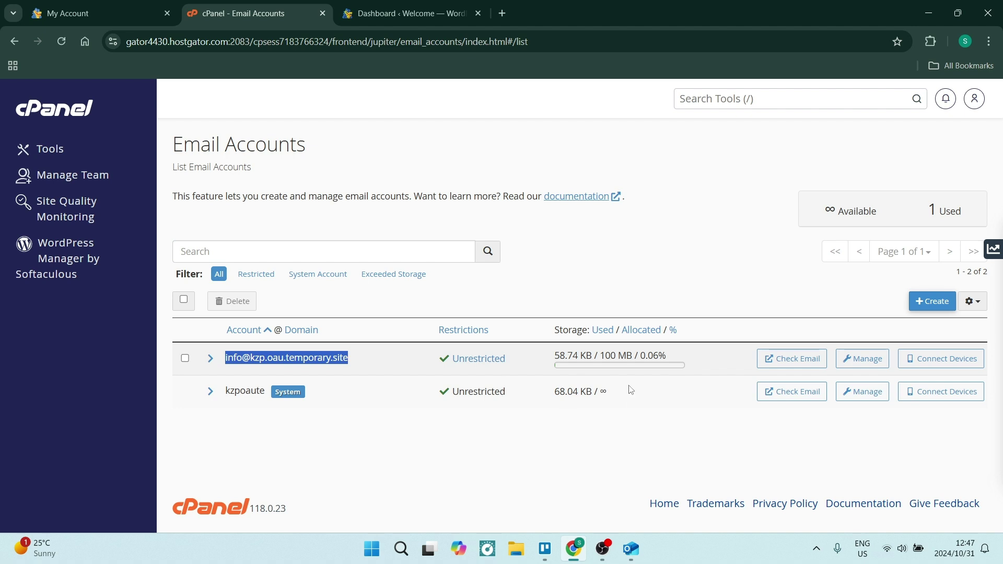
# Show the info mailbox's SSL/TLS client settings: IMAP 993, POP3 995, SMTP 465.
pyautogui.click(927, 359)
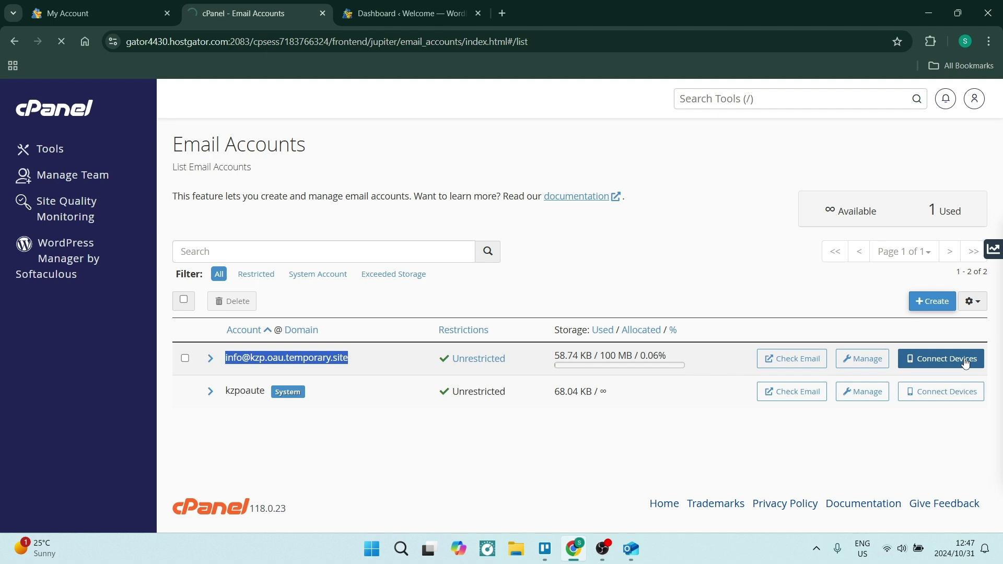
pyautogui.scroll(-3, 359, 319)
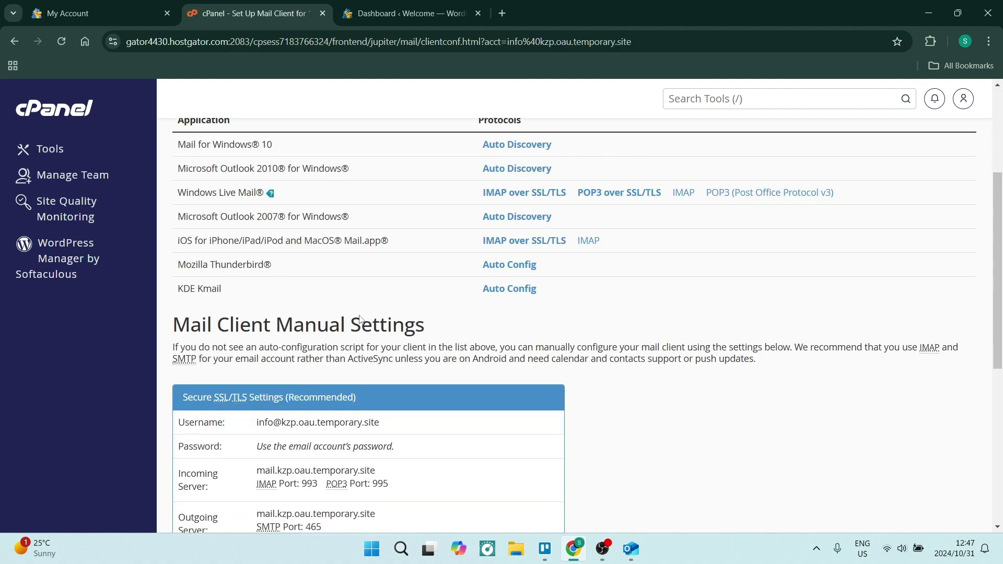
pyautogui.scroll(-3, 360, 319)
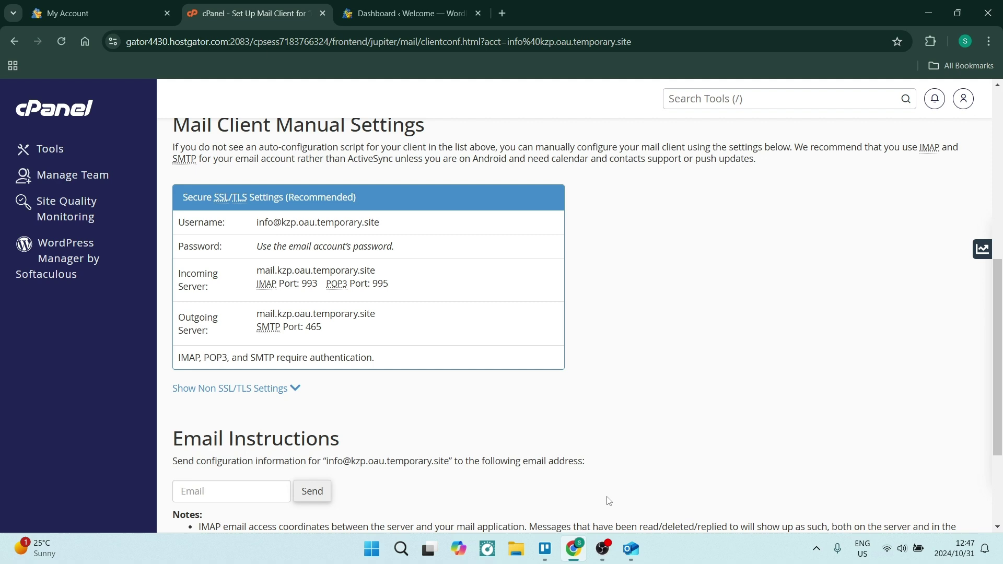
pyautogui.click(628, 557)
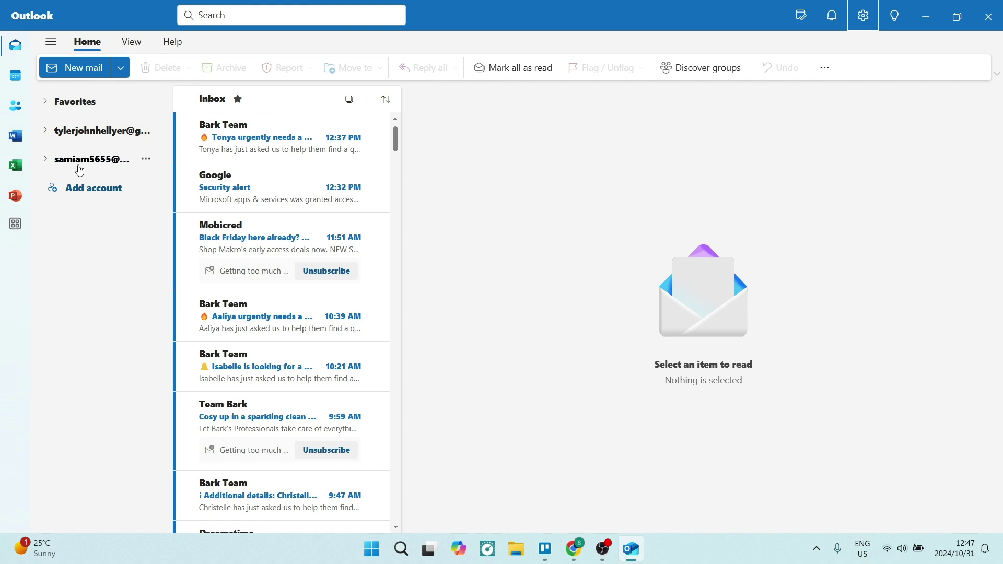
pyautogui.click(79, 191)
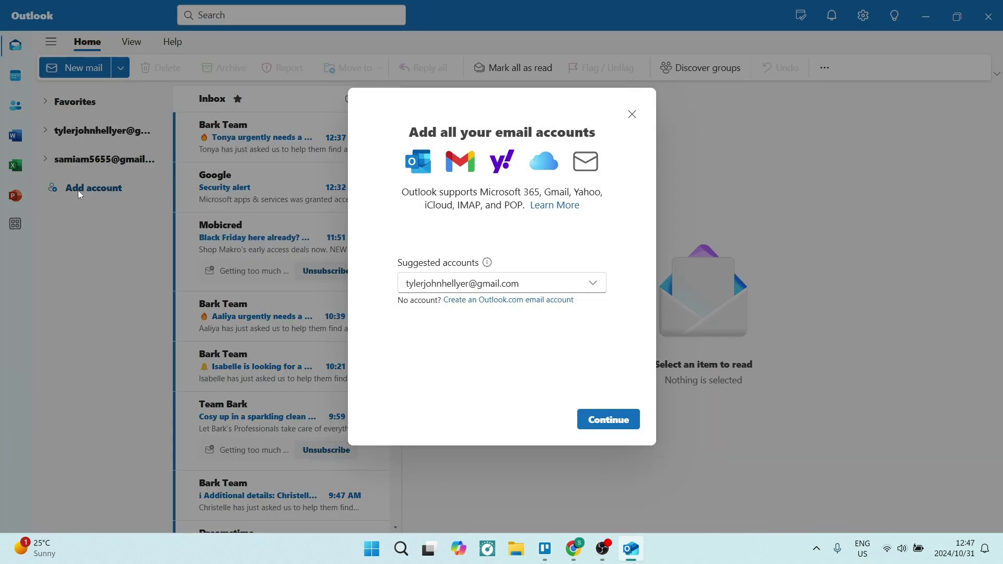
pyautogui.click(568, 283)
pyautogui.press('BackSpace')
pyautogui.press('BackSpace')
pyautogui.press('BackSpace')
pyautogui.press('BackSpace')
pyautogui.press('BackSpace')
pyautogui.press('BackSpace')
pyautogui.press('BackSpace')
pyautogui.press('BackSpace')
pyautogui.press('BackSpace')
pyautogui.press('BackSpace')
pyautogui.press('BackSpace')
pyautogui.press('BackSpace')
pyautogui.press('BackSpace')
pyautogui.press('BackSpace')
pyautogui.press('BackSpace')
pyautogui.press('BackSpace')
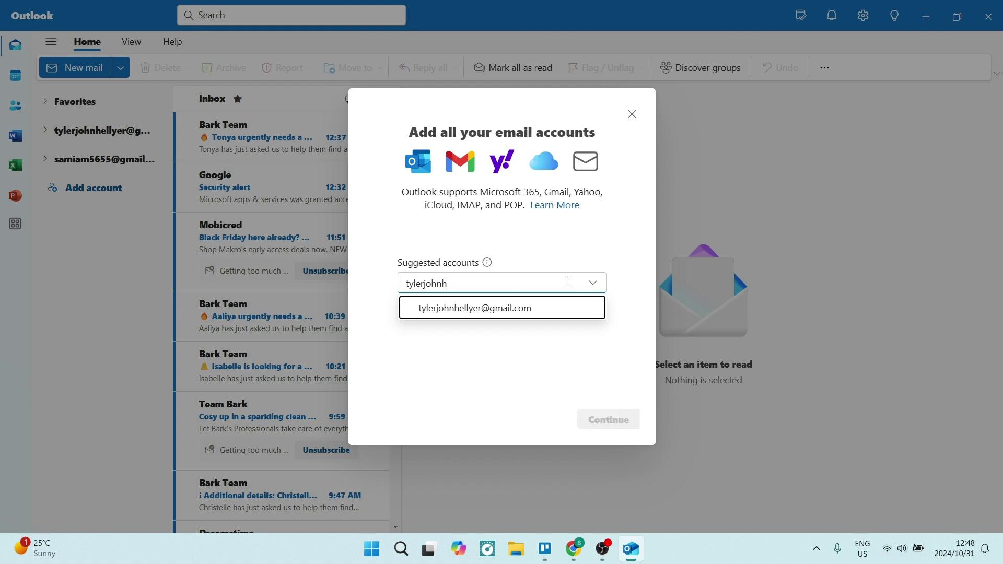
pyautogui.press('BackSpace')
pyautogui.press('BackSpace')
pyautogui.press('BackSpace')
pyautogui.press('BackSpace')
pyautogui.press('BackSpace')
pyautogui.press('BackSpace')
pyautogui.press('BackSpace')
pyautogui.press('BackSpace')
pyautogui.press('BackSpace')
pyautogui.press('BackSpace')
pyautogui.hotkey('ctrl', 'v')
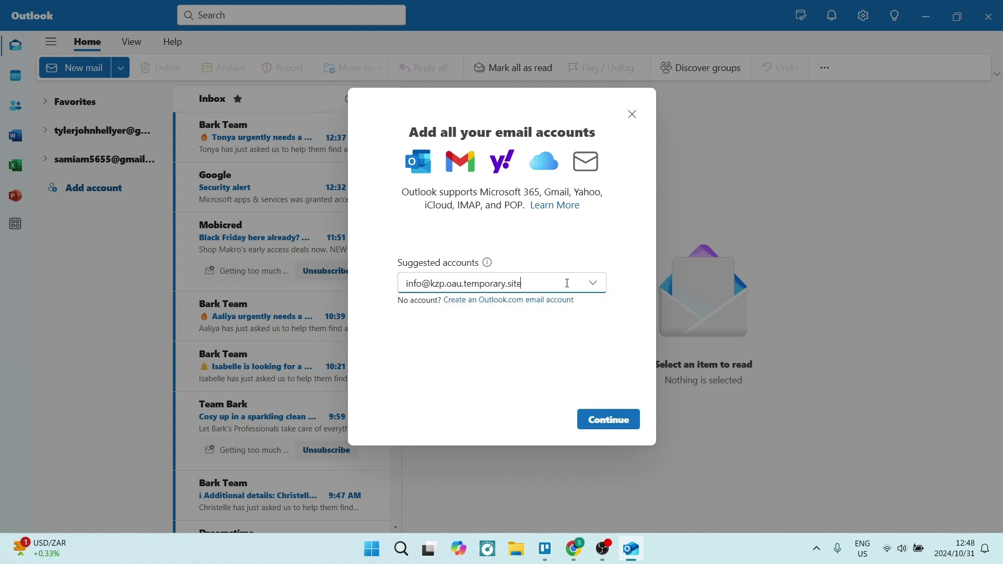
pyautogui.click(511, 336)
pyautogui.click(612, 424)
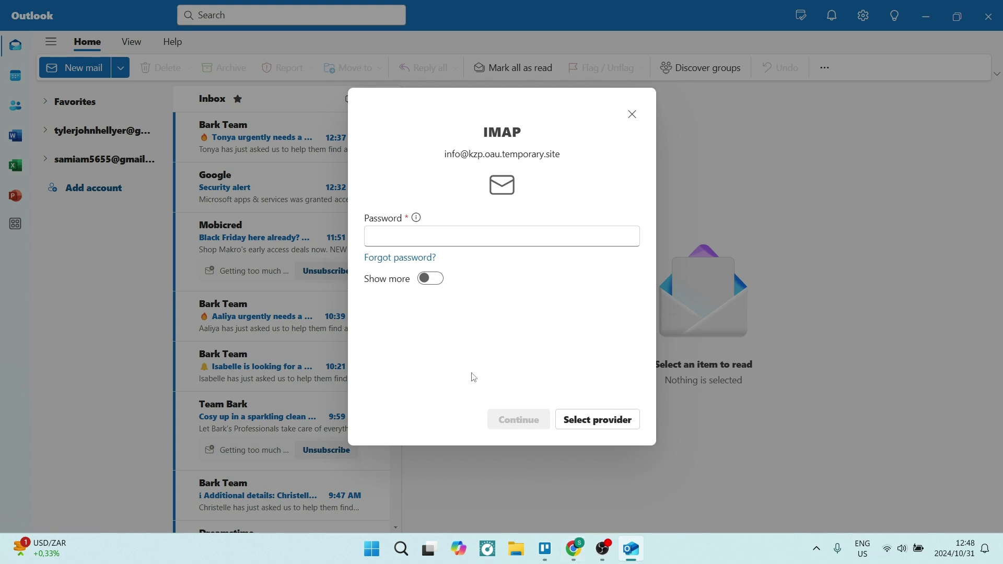
# Check cPanel's mail settings, then return to the IMAP password field in Outlook.
pyautogui.moveTo(574, 548)
pyautogui.click(554, 484)
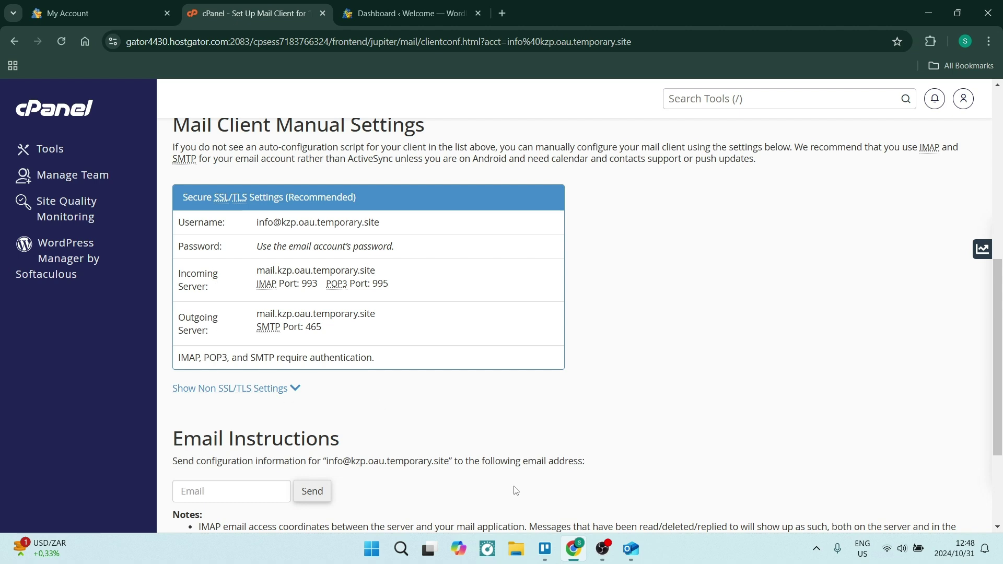
pyautogui.moveTo(631, 548)
pyautogui.click(632, 486)
pyautogui.click(455, 233)
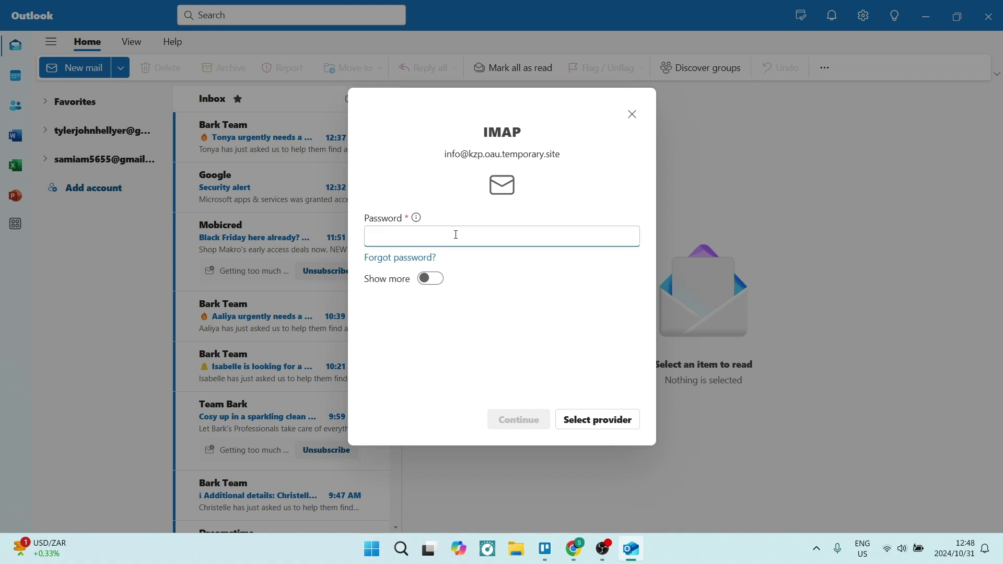
# Under advanced IMAP settings, set incoming server mail.kzp.oau.temporary.site on port 993, copied from cPanel.
pyautogui.click(430, 279)
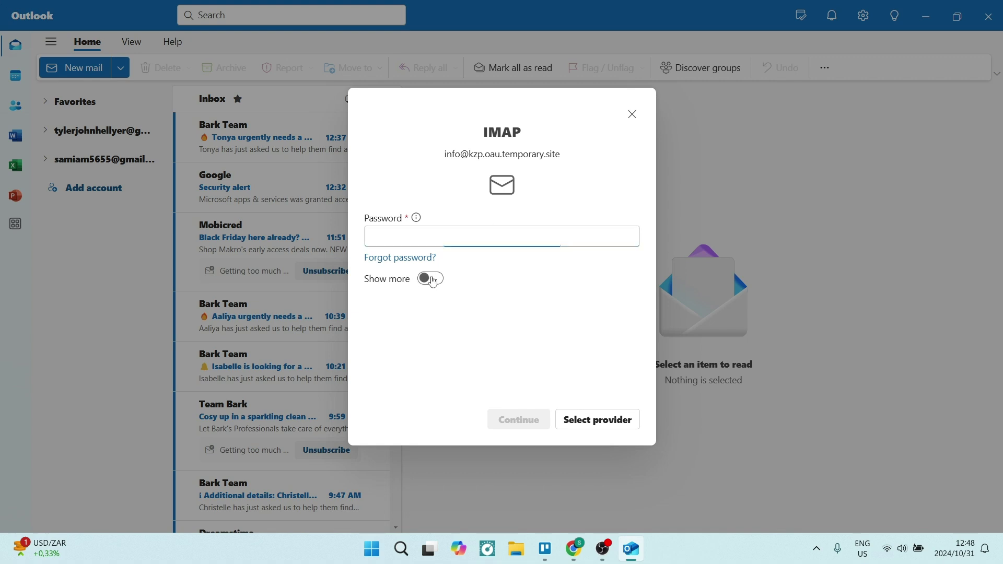
pyautogui.scroll(-2, 488, 332)
pyautogui.scroll(2, 488, 329)
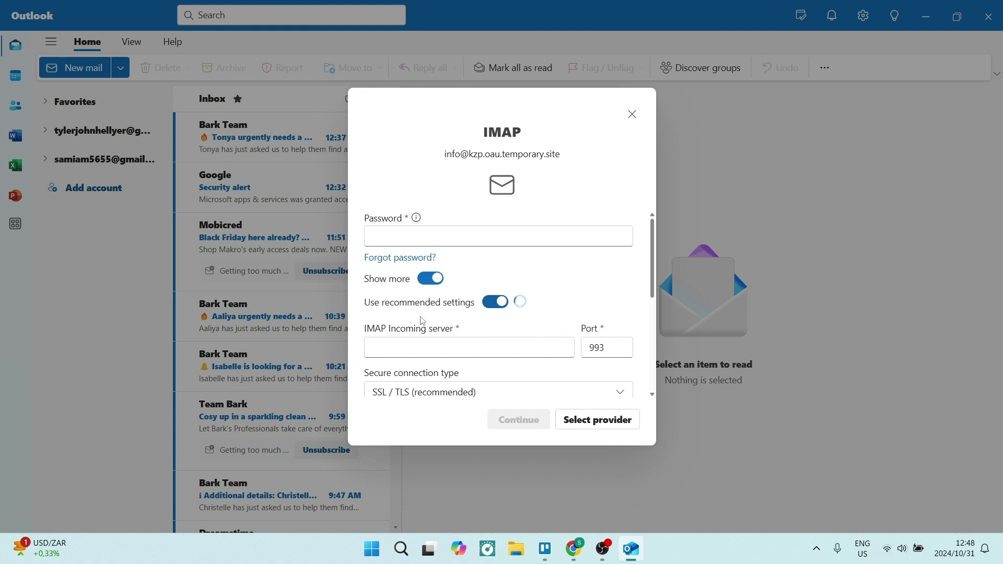
pyautogui.click(441, 341)
pyautogui.moveTo(573, 550)
pyautogui.click(573, 486)
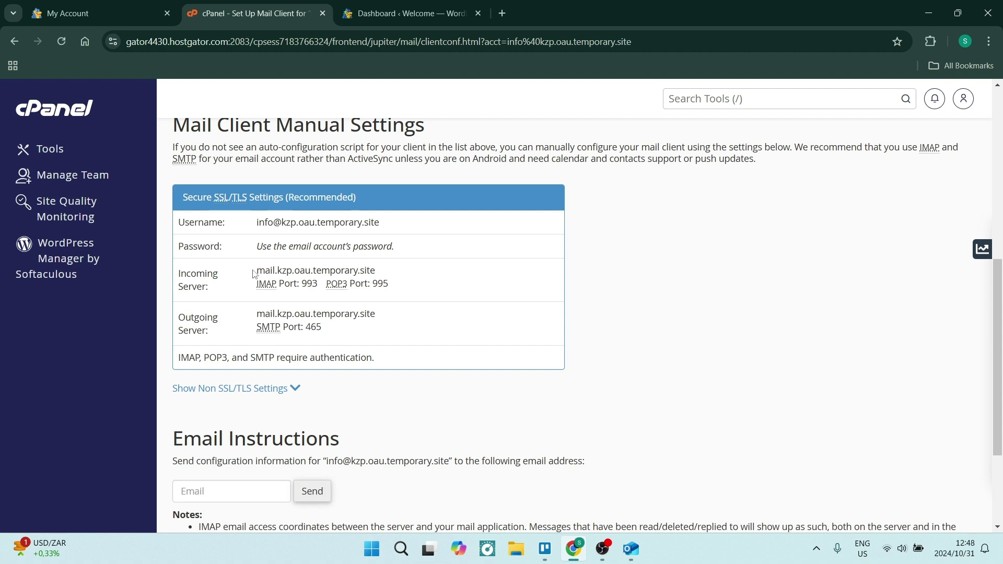
pyautogui.moveTo(254, 274); pyautogui.dragTo(277, 284)
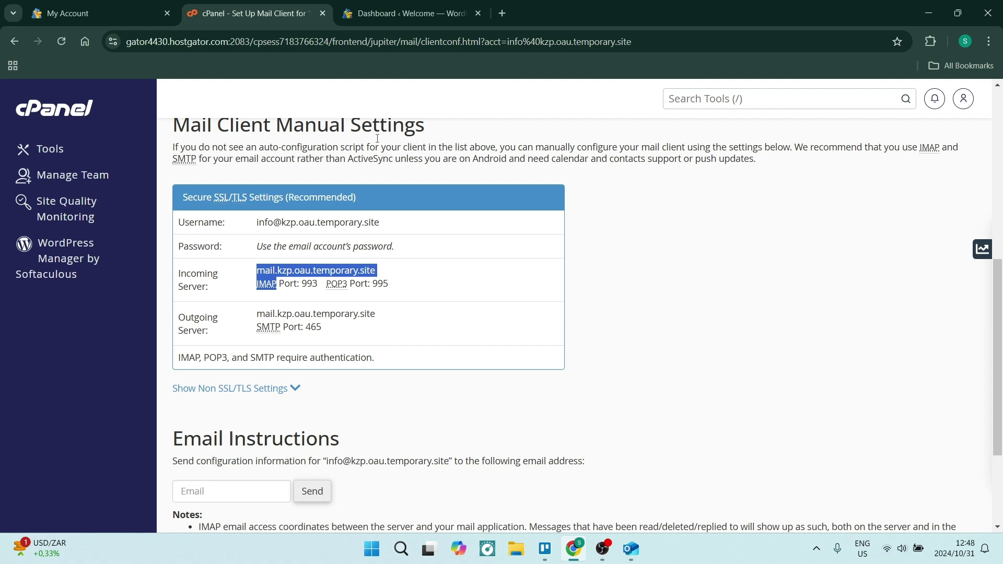
pyautogui.click(639, 553)
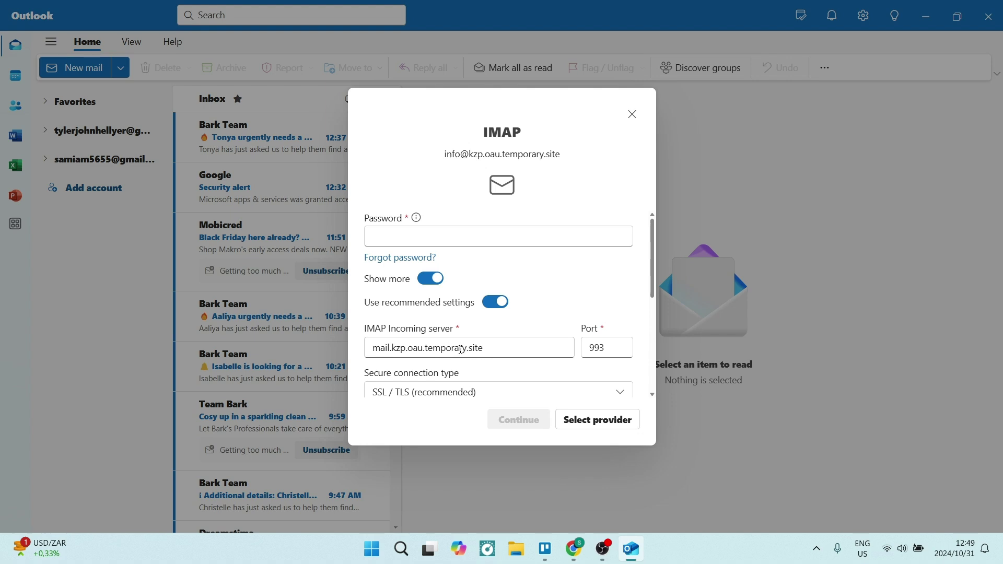
# Compare the IMAP and SMTP fields in Outlook against cPanel's manual settings.
pyautogui.scroll(-2, 477, 343)
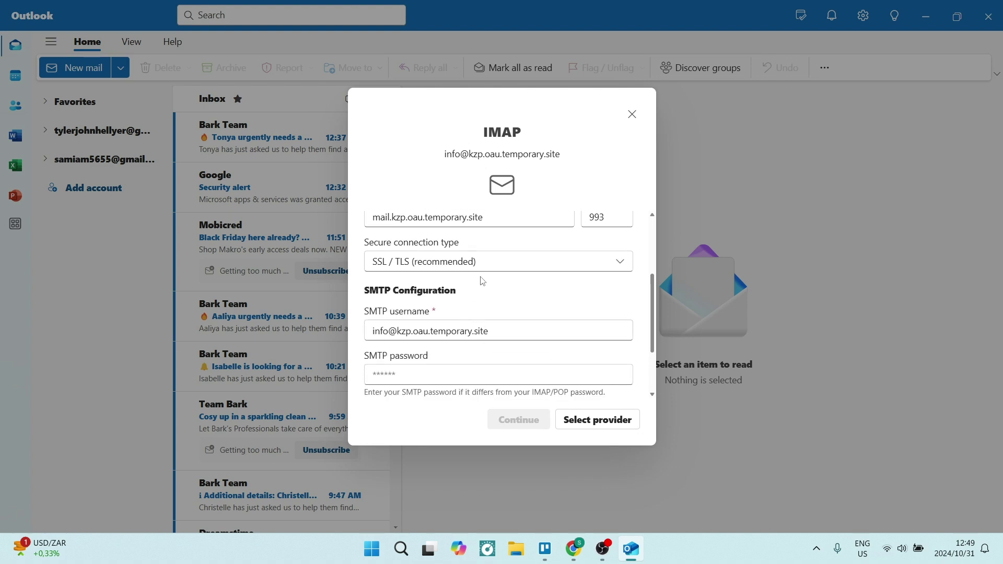
pyautogui.scroll(-1, 471, 340)
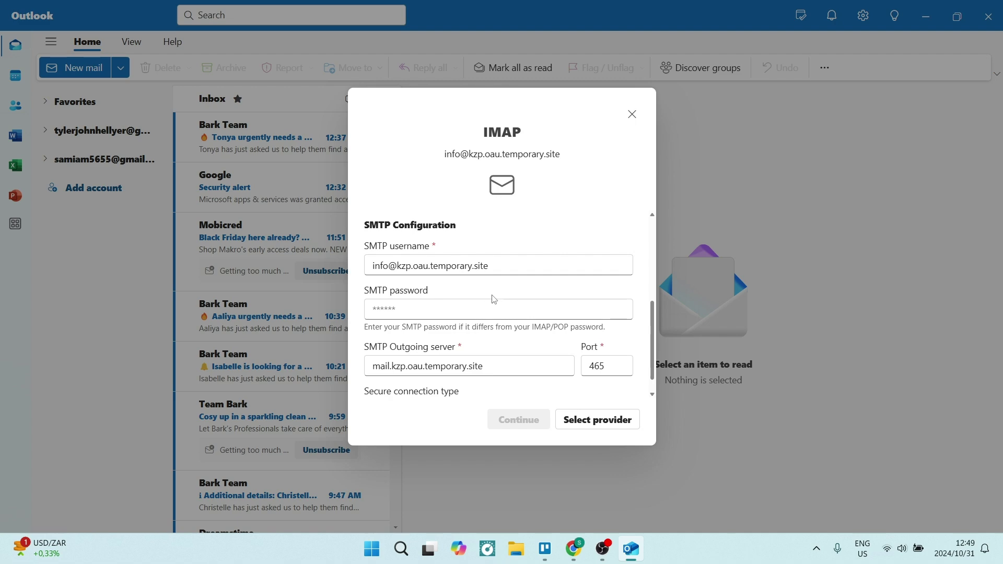
pyautogui.scroll(-1, 470, 319)
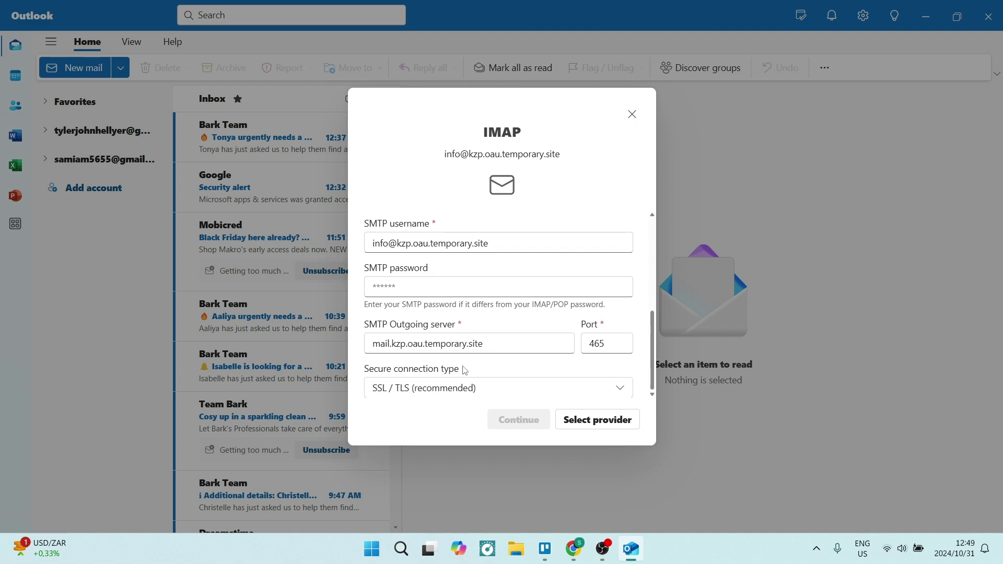
pyautogui.moveTo(574, 549)
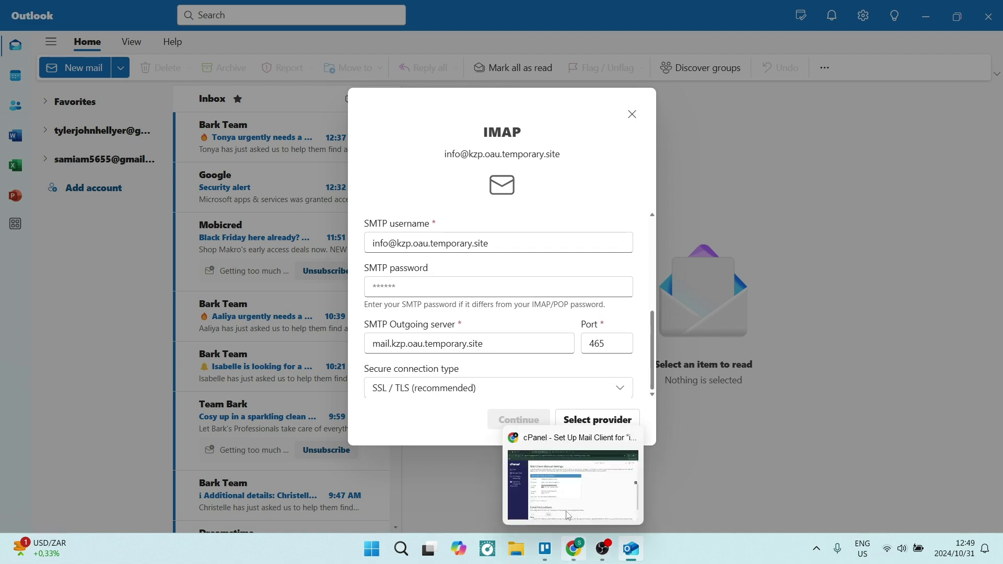
pyautogui.click(569, 516)
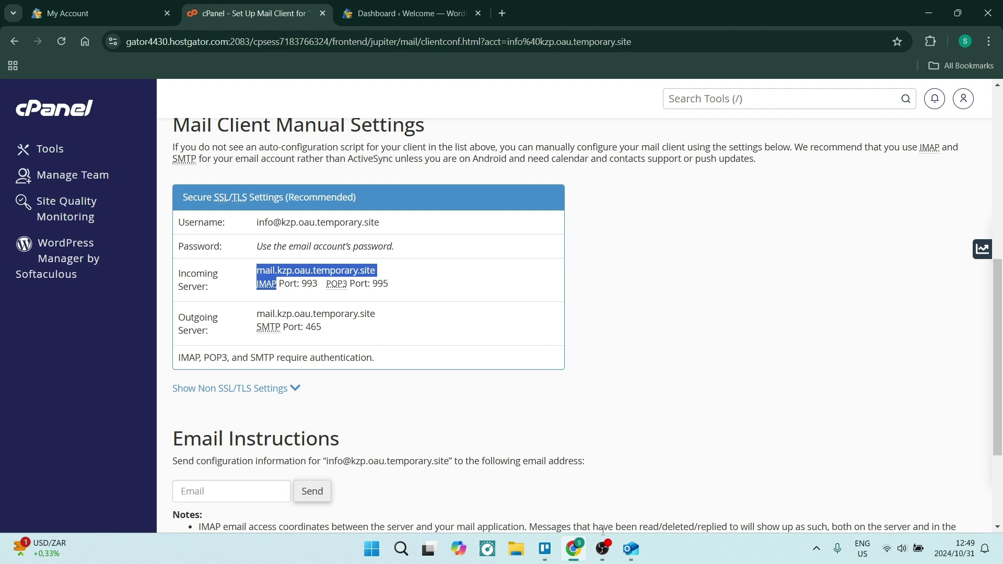
pyautogui.click(631, 548)
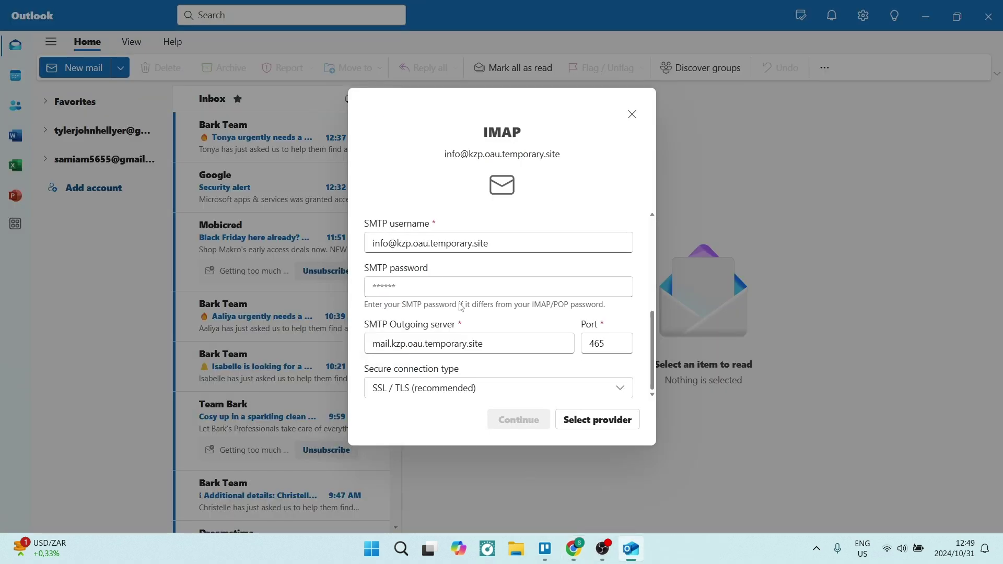
# Paste the email account's password into the IMAP Password field.
pyautogui.scroll(4, 479, 317)
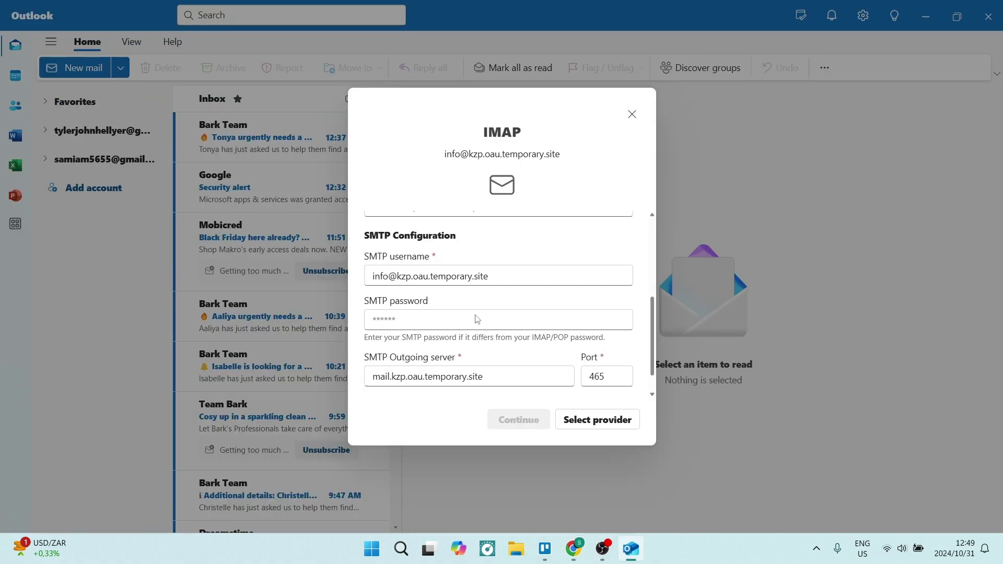
pyautogui.click(471, 236)
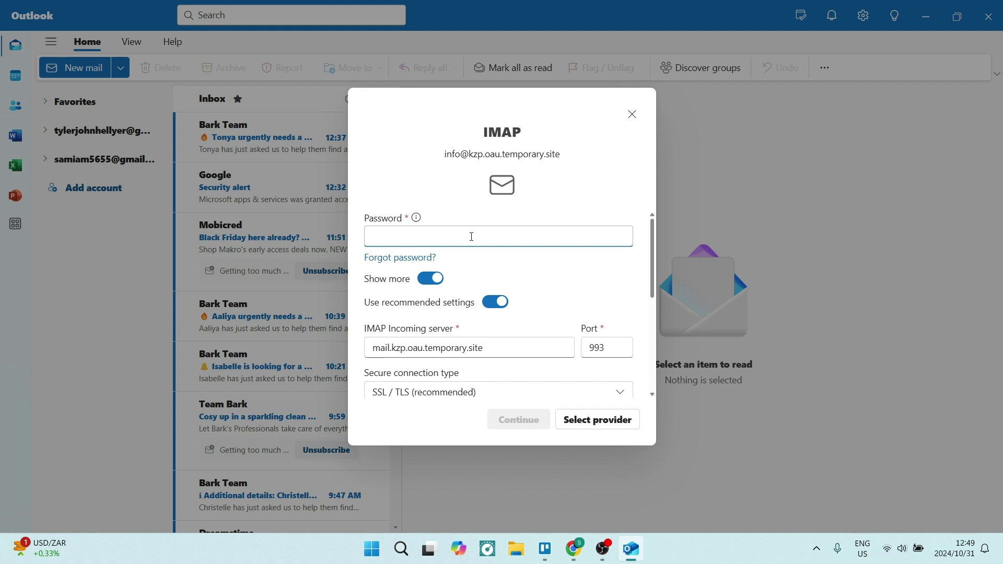
pyautogui.hotkey('ctrl', 'v')
pyautogui.scroll(-5, 516, 272)
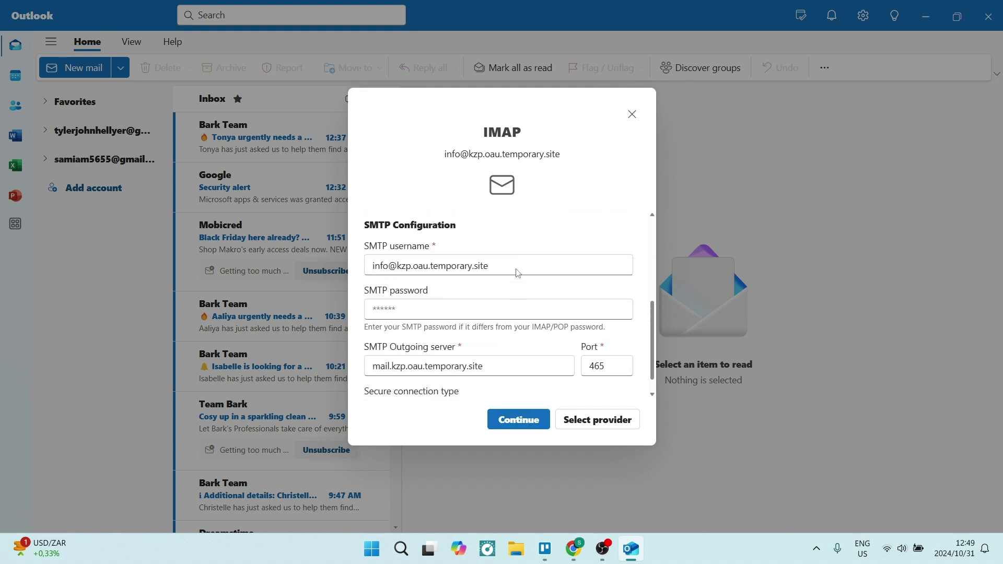
pyautogui.click(491, 311)
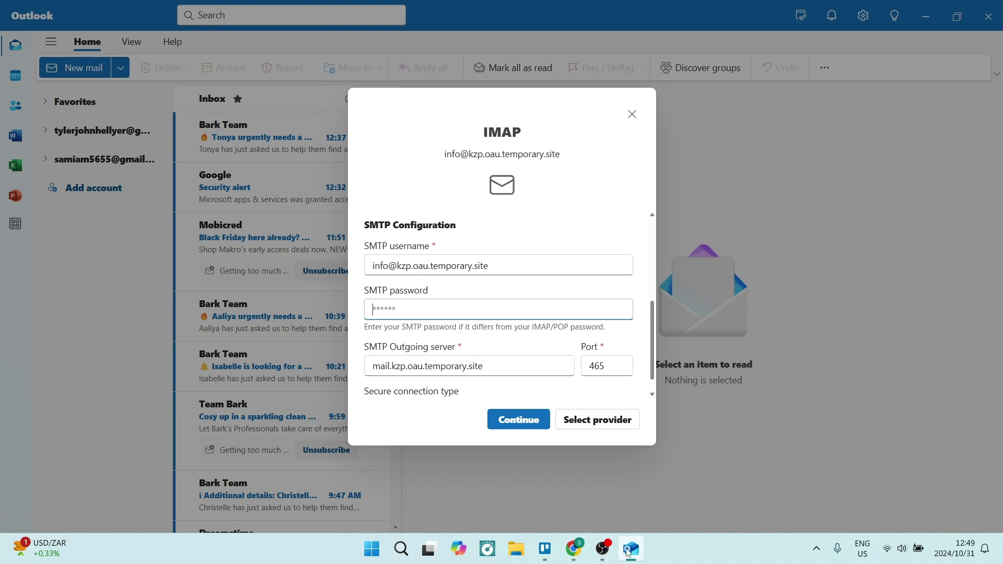
# Cross-check the Outlook server fields with cPanel's SSL/TLS settings.
pyautogui.click(573, 549)
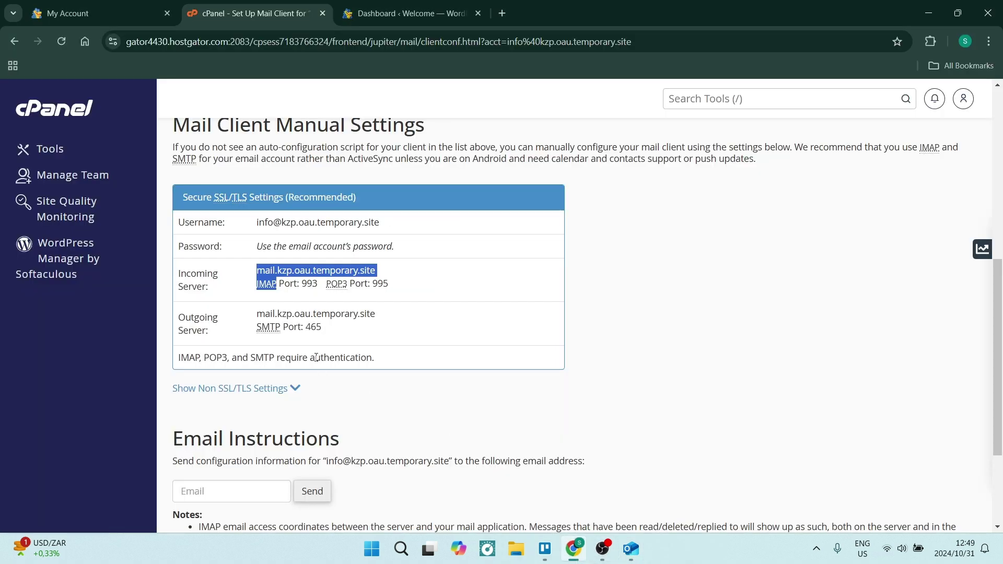
pyautogui.hotkey('alt', 'Tab')
pyautogui.scroll(5, 538, 331)
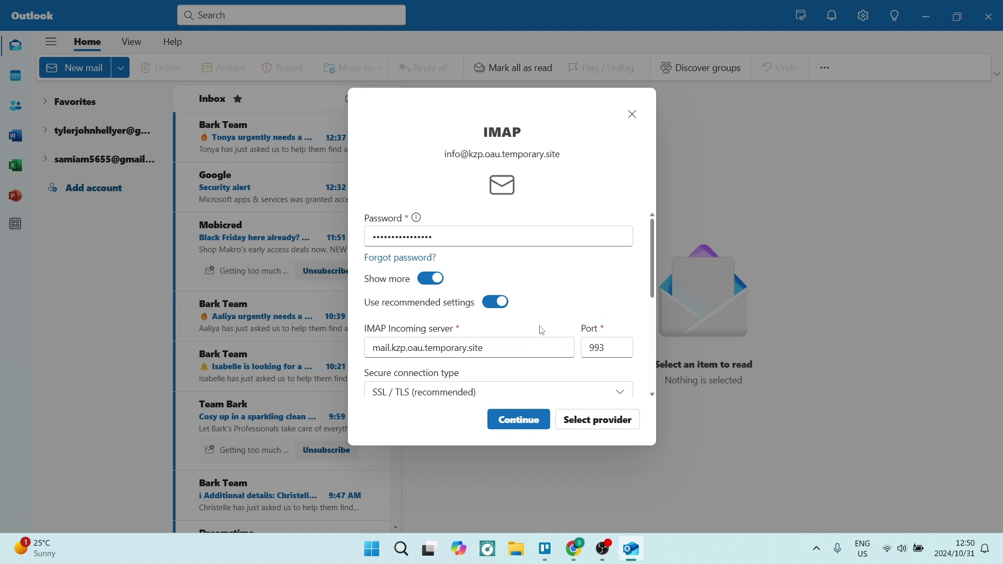
pyautogui.scroll(-5, 542, 330)
pyautogui.scroll(5, 541, 335)
pyautogui.scroll(-5, 575, 379)
pyautogui.scroll(5, 579, 382)
pyautogui.scroll(-5, 580, 334)
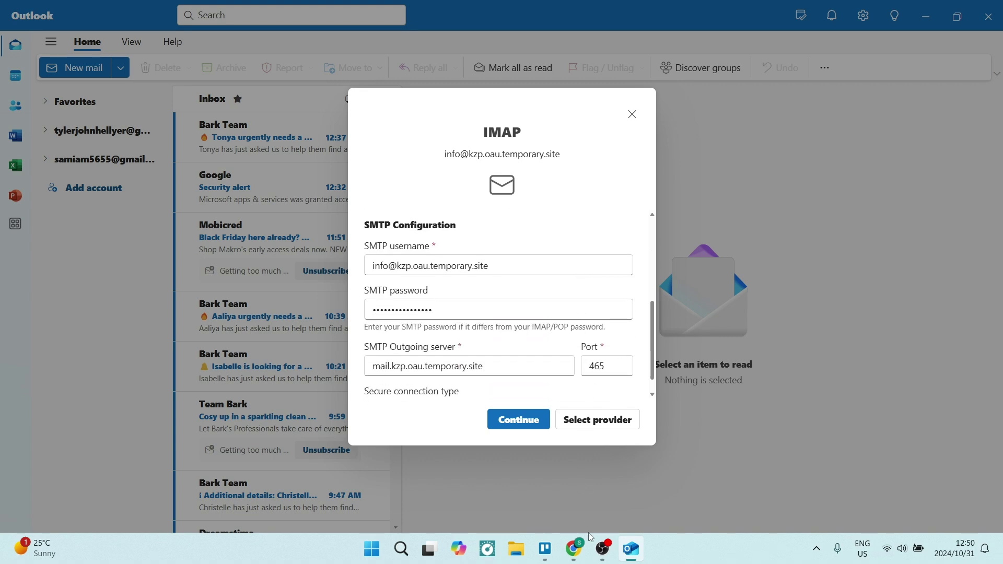
# Confirm against cPanel that the SMTP password and outgoing server port 465 are complete.
pyautogui.click(574, 549)
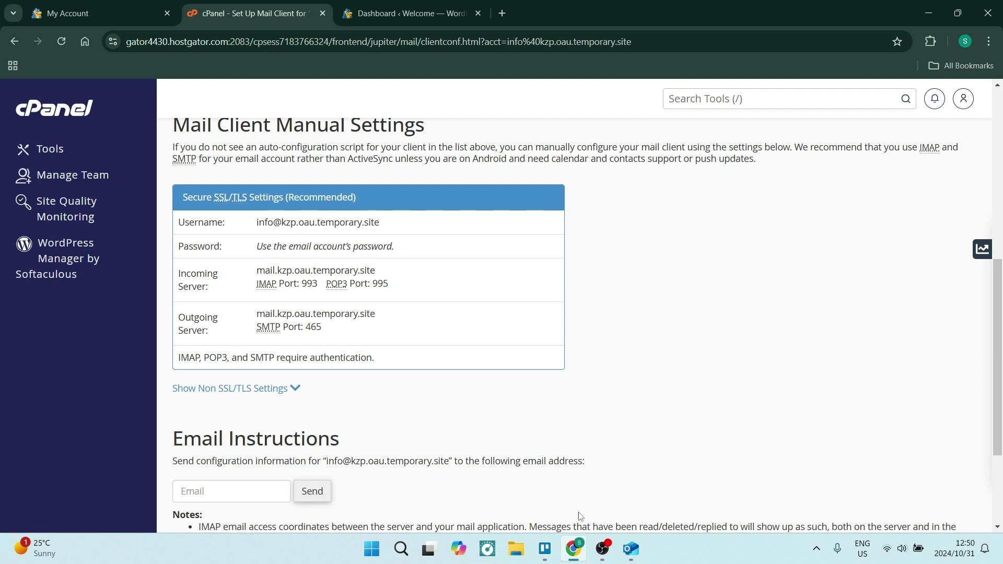
pyautogui.click(632, 549)
pyautogui.scroll(5, 523, 339)
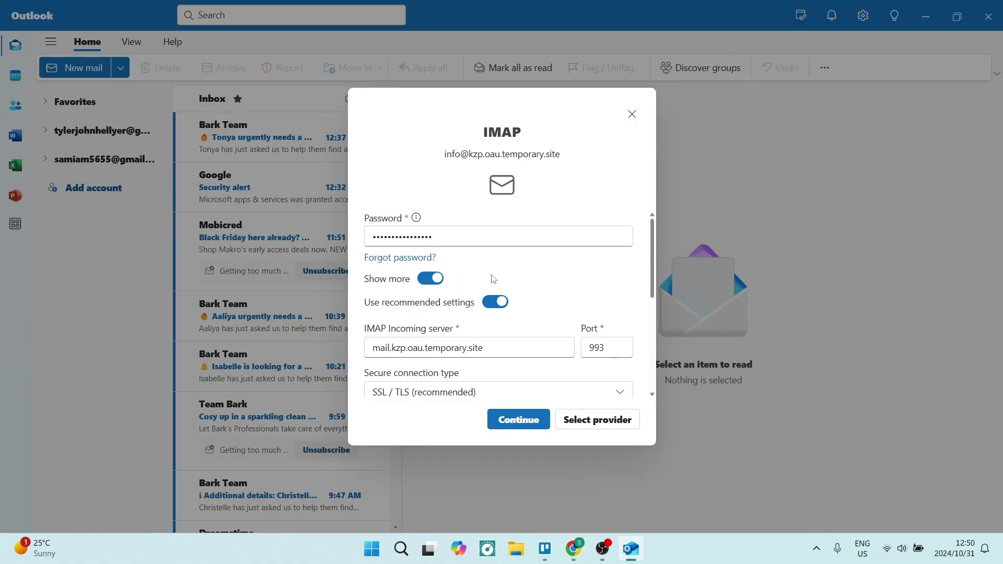
pyautogui.scroll(-5, 544, 276)
pyautogui.scroll(-2, 544, 276)
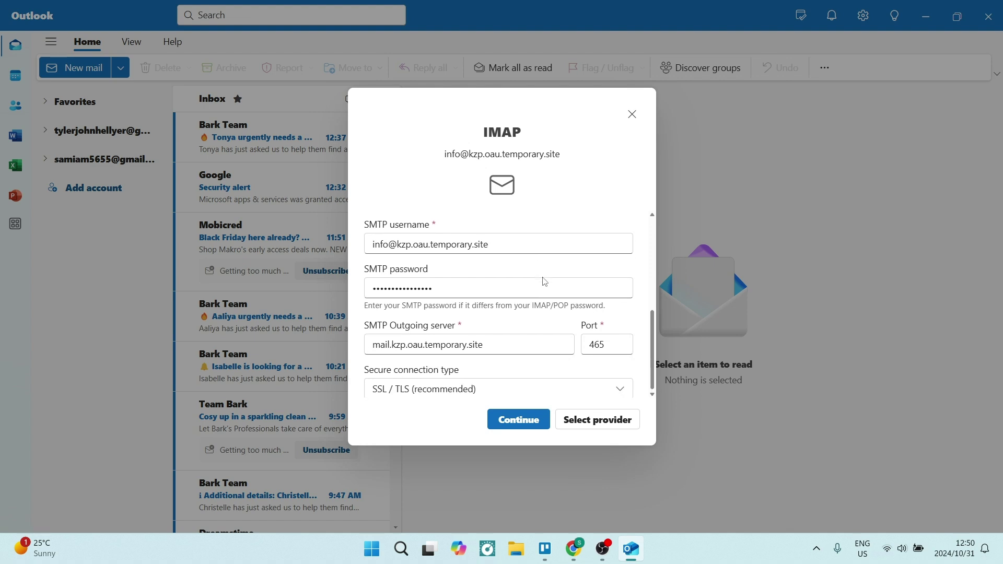
# Submit the IMAP/SMTP settings, allow Microsoft Cloud syncing, and dismiss the Success message.
pyautogui.click(516, 422)
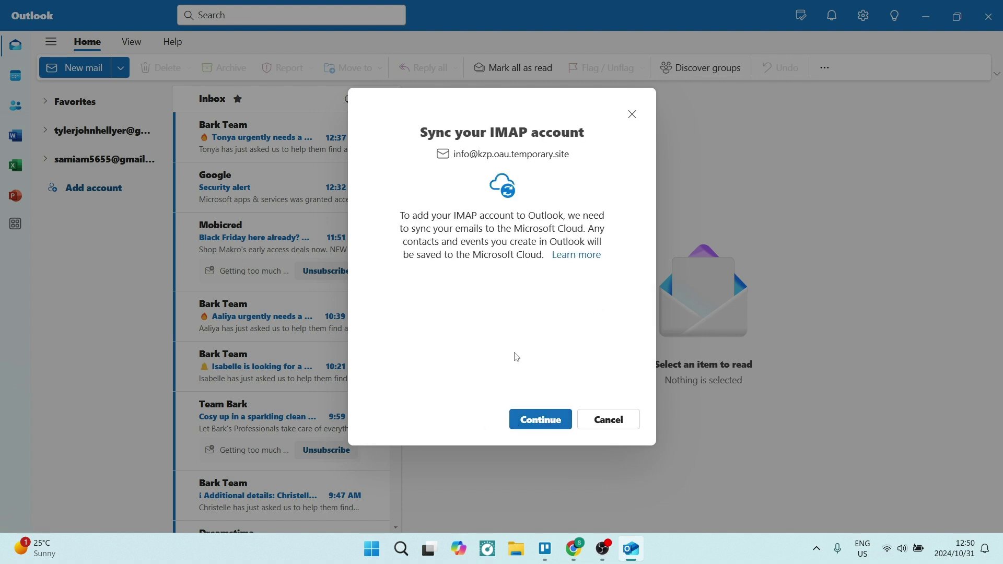
pyautogui.click(535, 421)
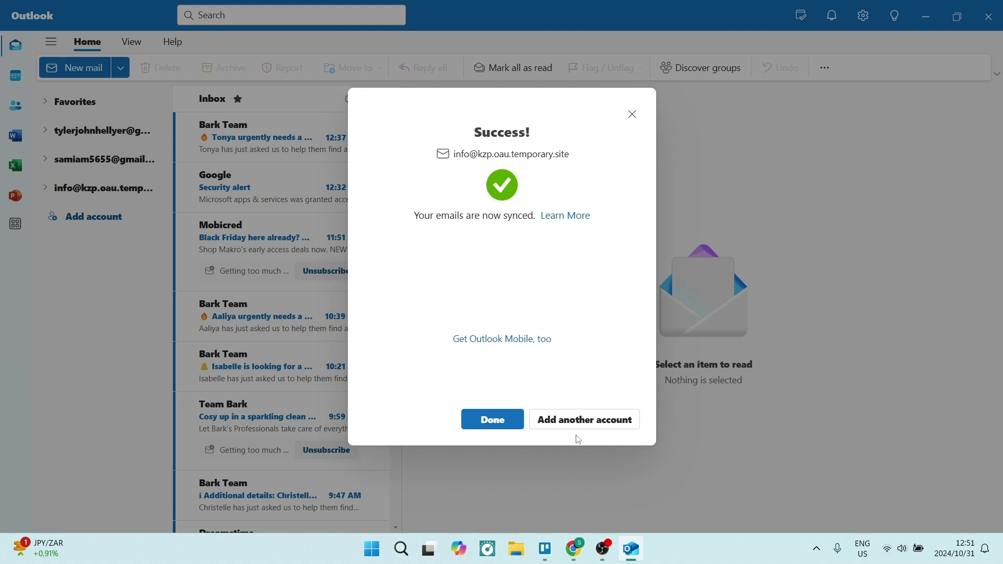
pyautogui.click(493, 422)
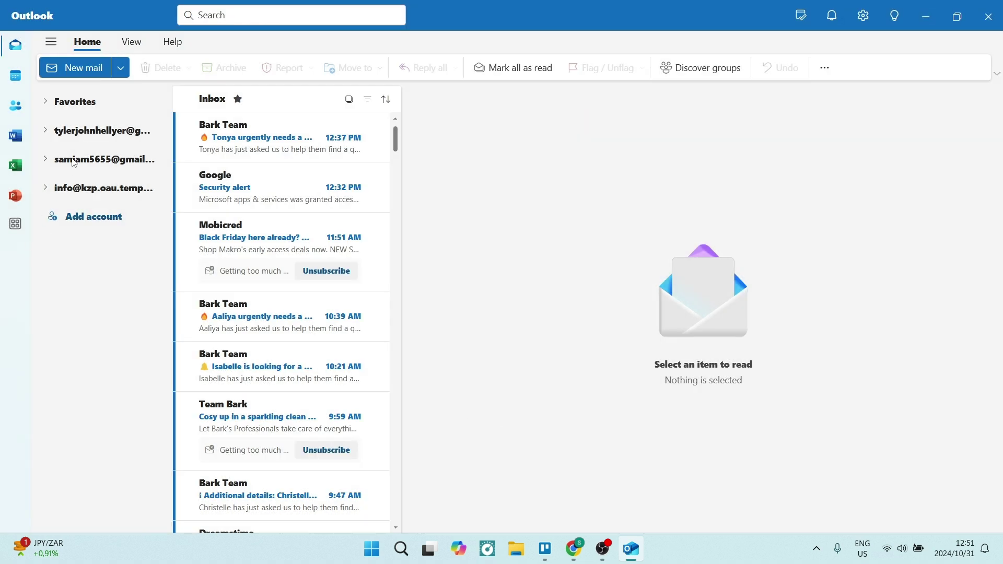